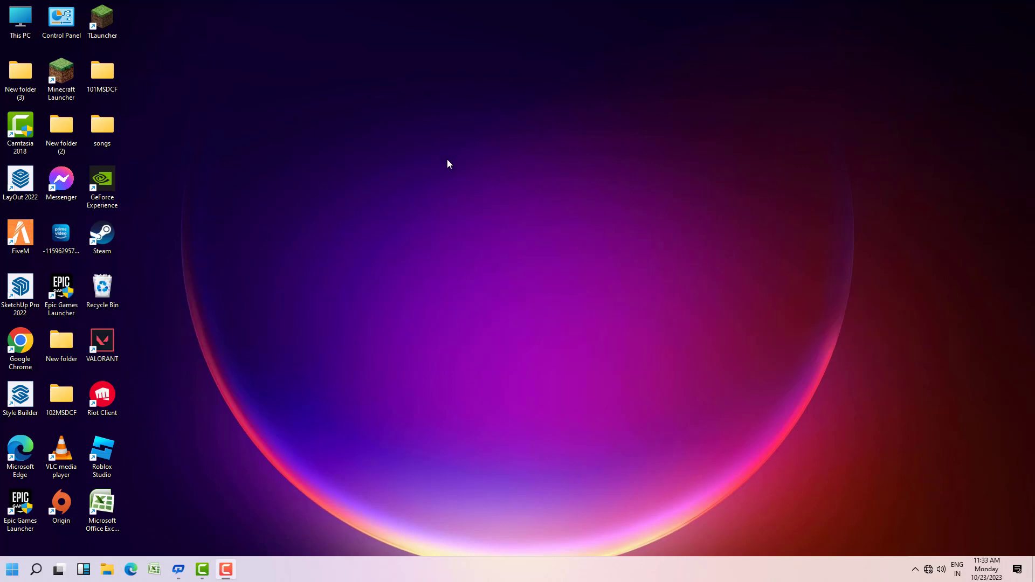
Step: Open the Registry Editor by running the regedit command
key(super+r)
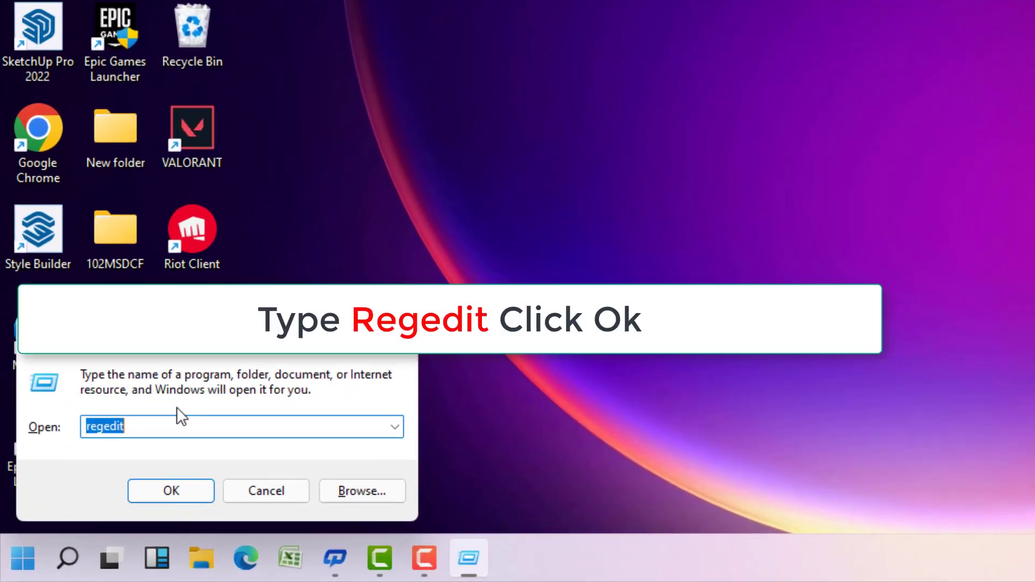
click(90, 497)
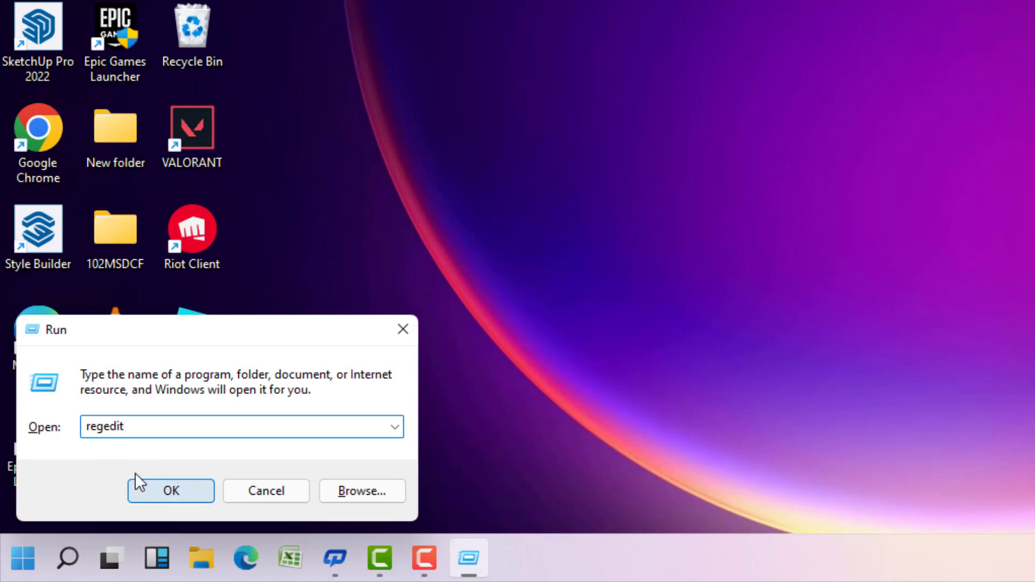
click(136, 480)
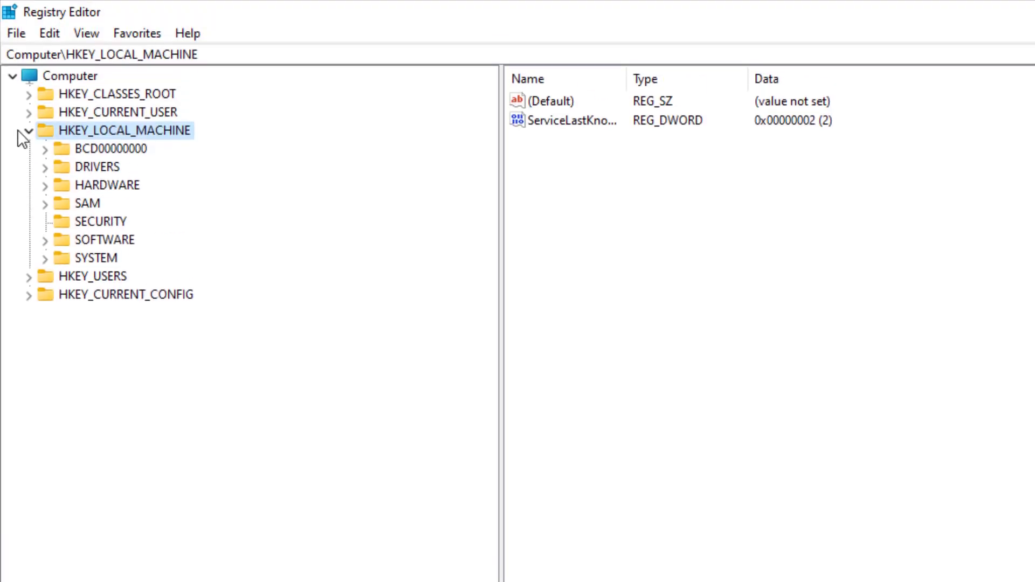
Step: Expand the registry tree through HKEY_LOCAL_MACHINE, SYSTEM and CurrentControlSet down to the Services subkeys
click(28, 130)
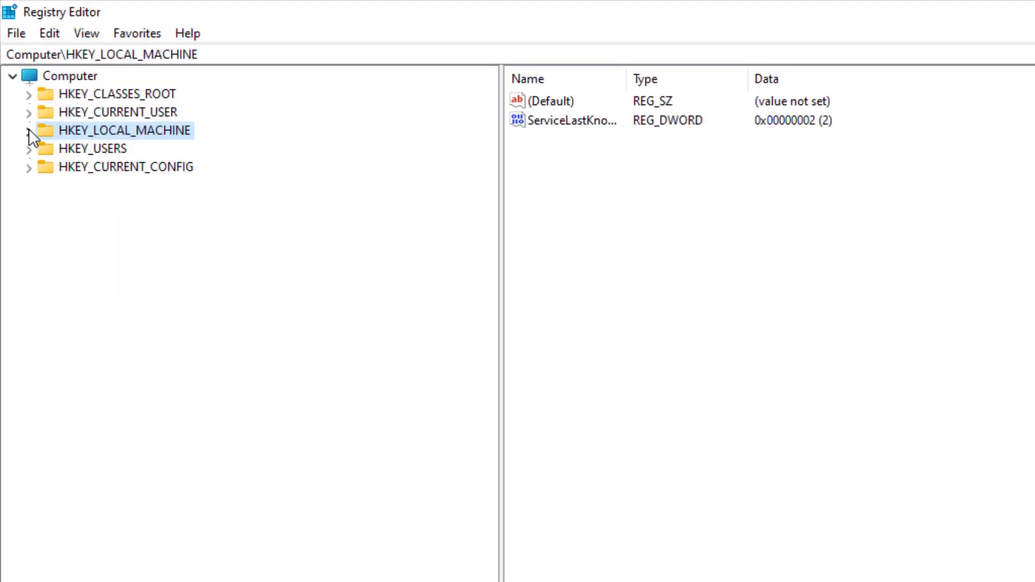
click(28, 130)
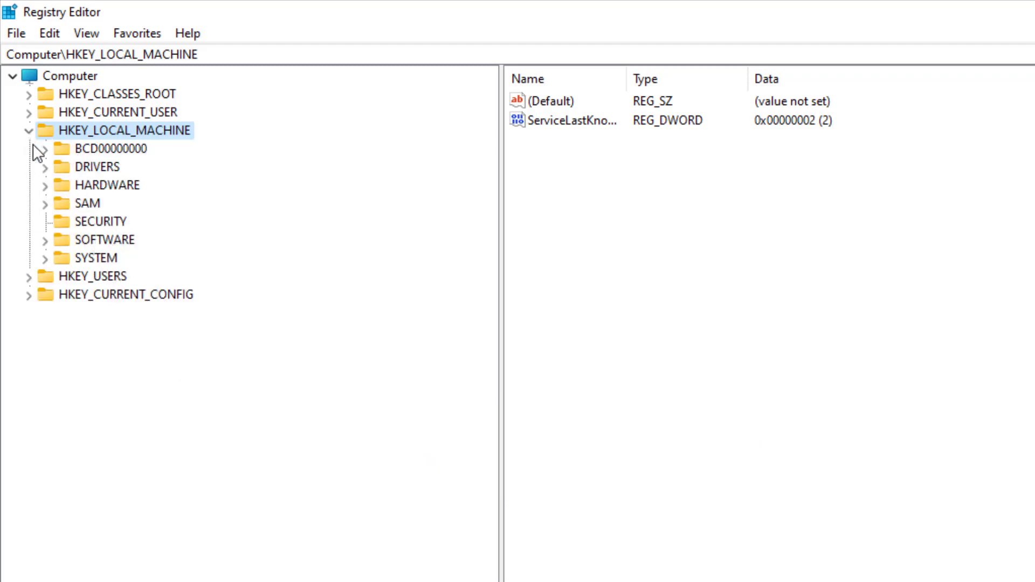
click(75, 258)
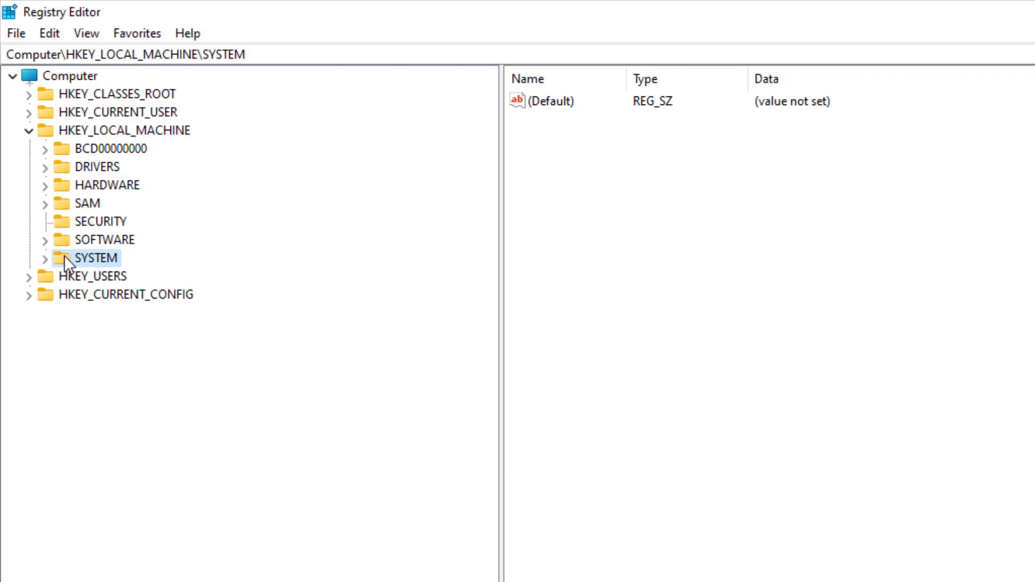
click(43, 258)
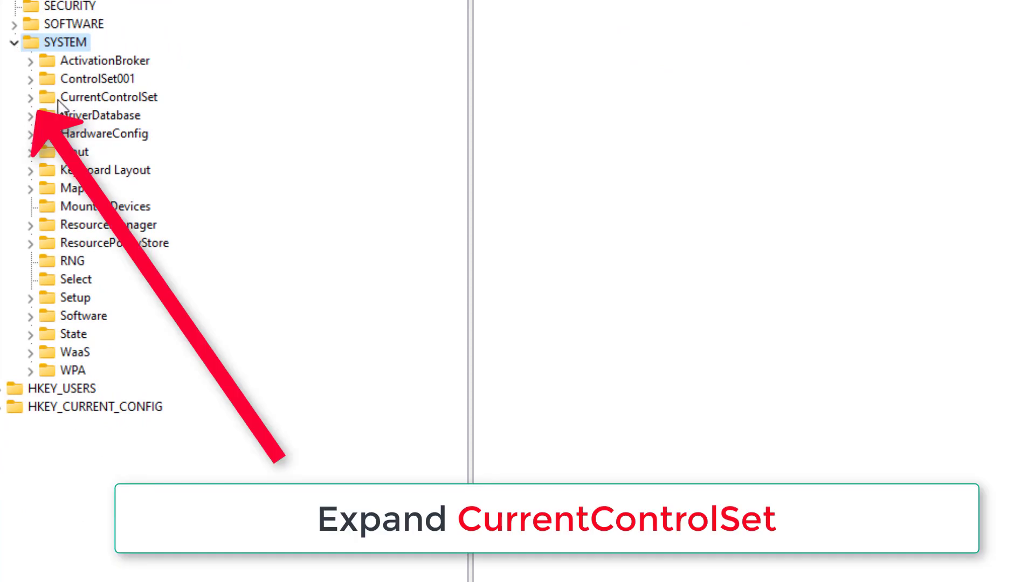
click(75, 98)
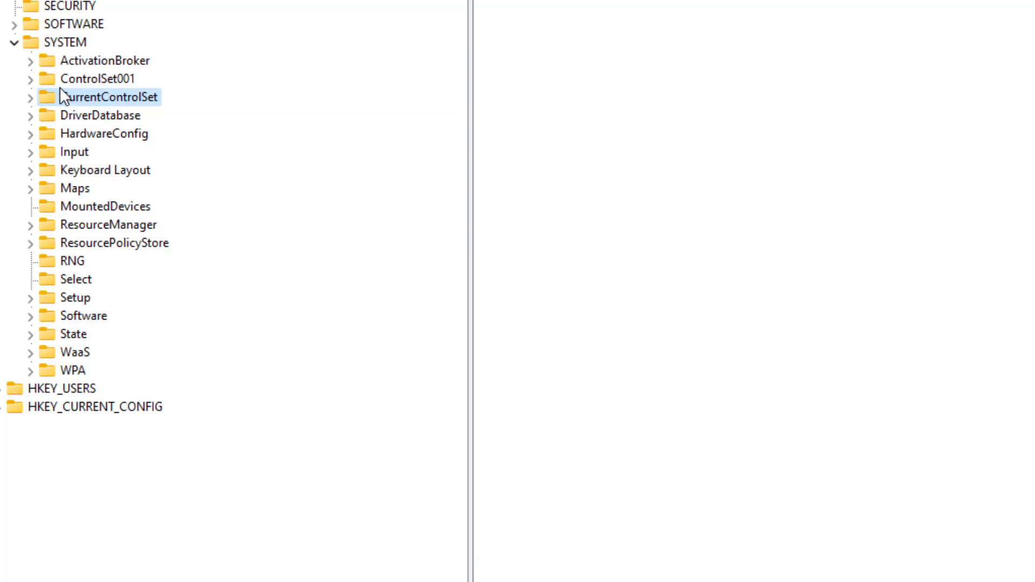
click(30, 98)
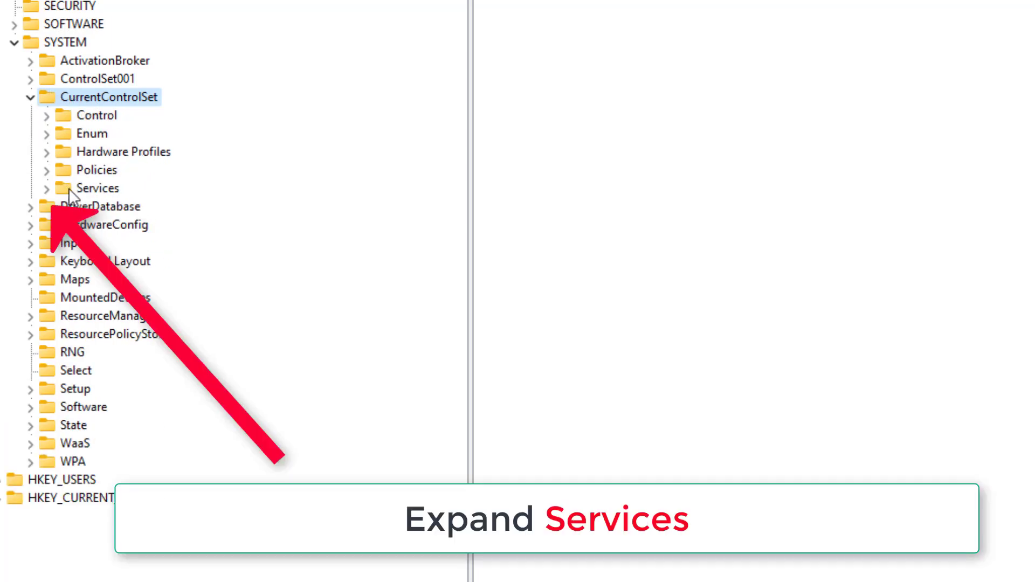
click(89, 189)
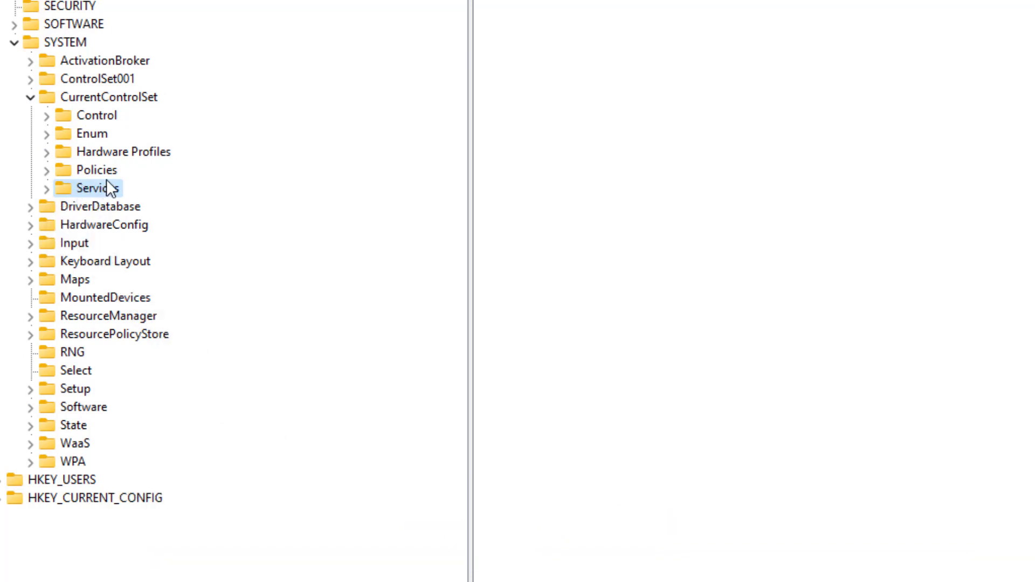
click(47, 188)
Step: Select the TimeBrokerSvc key among the Services subkeys to show its values
scroll(113, 475, down, 20)
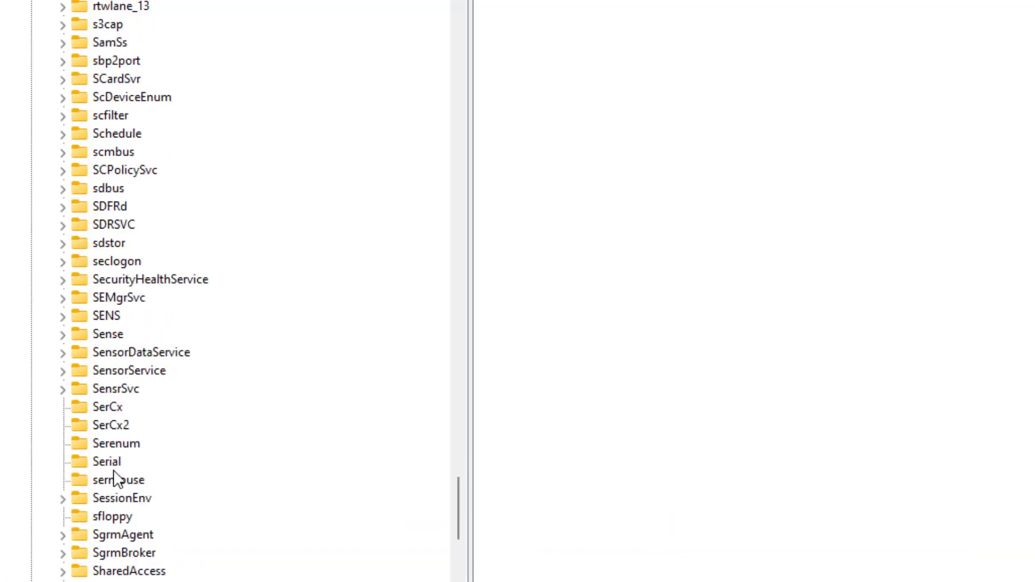
scroll(114, 474, down, 11)
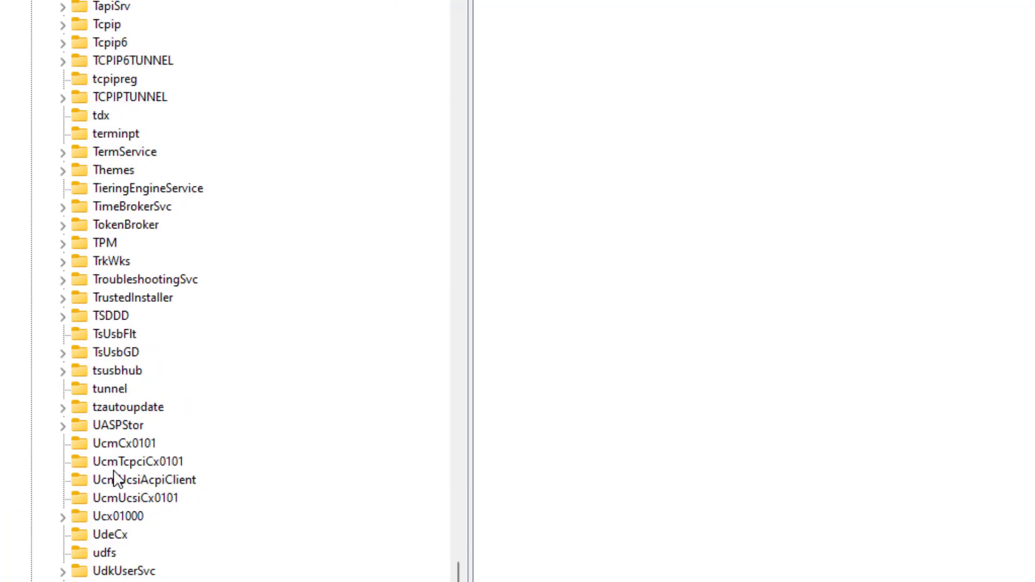
scroll(114, 475, up, 3)
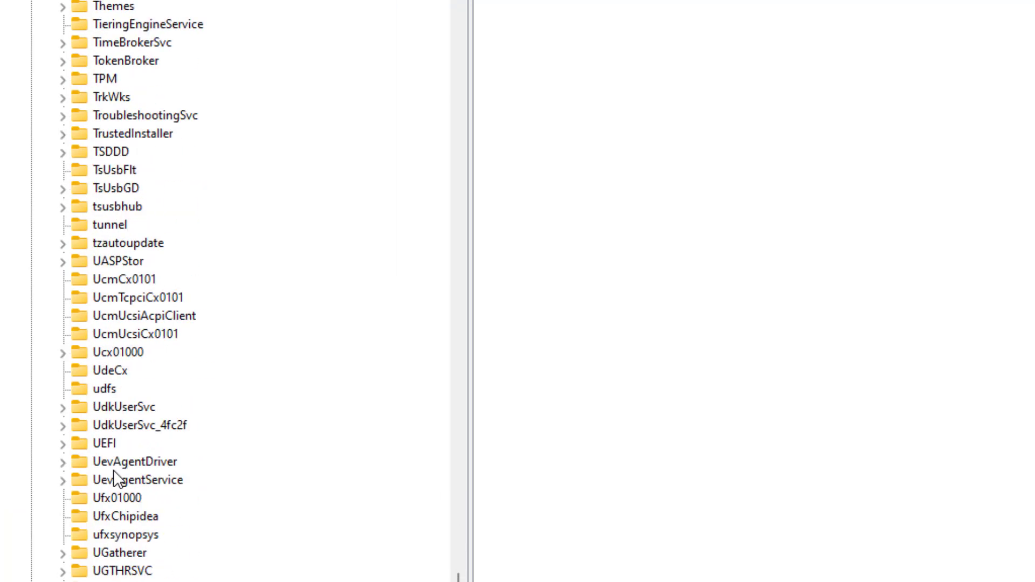
scroll(115, 477, up, 2)
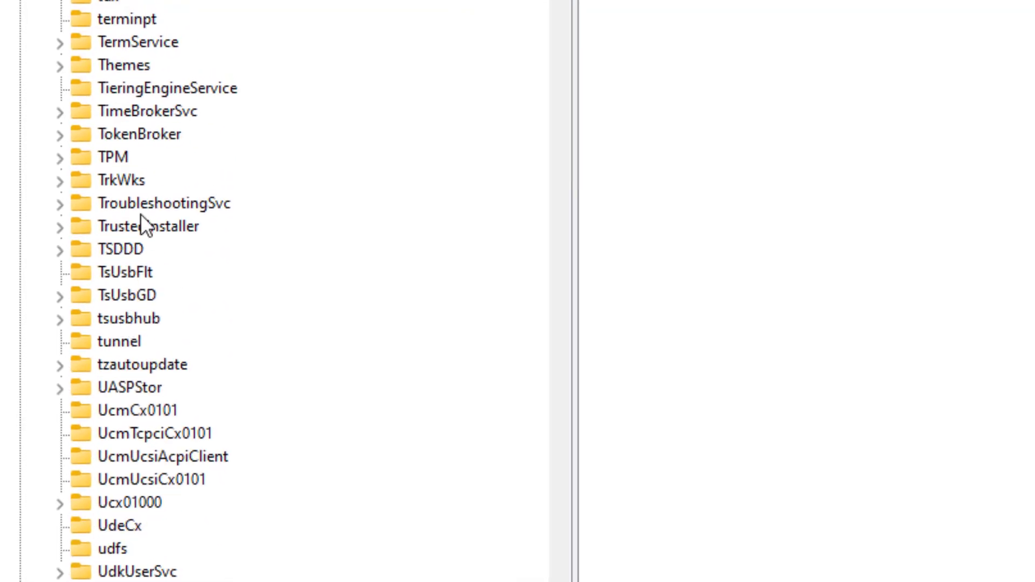
click(128, 111)
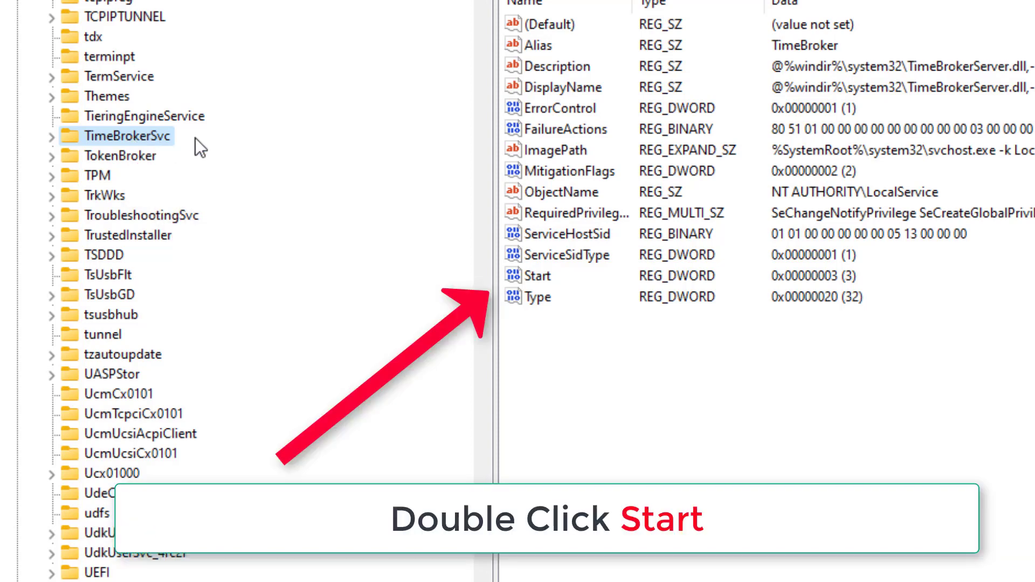
Step: Edit the Start DWORD of TimeBrokerSvc and confirm it with value data 3 in hexadecimal
click(550, 276)
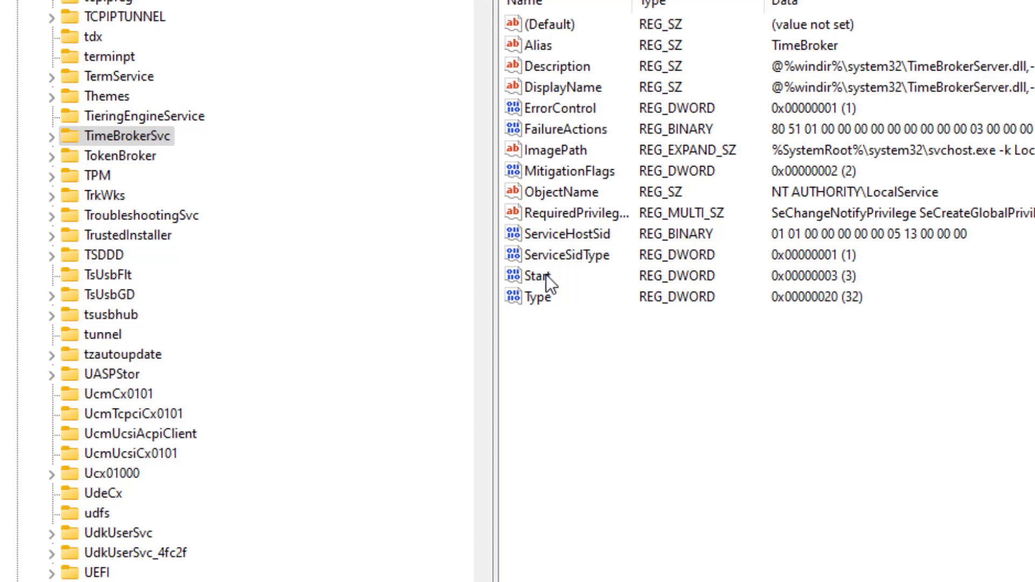
double_click(546, 274)
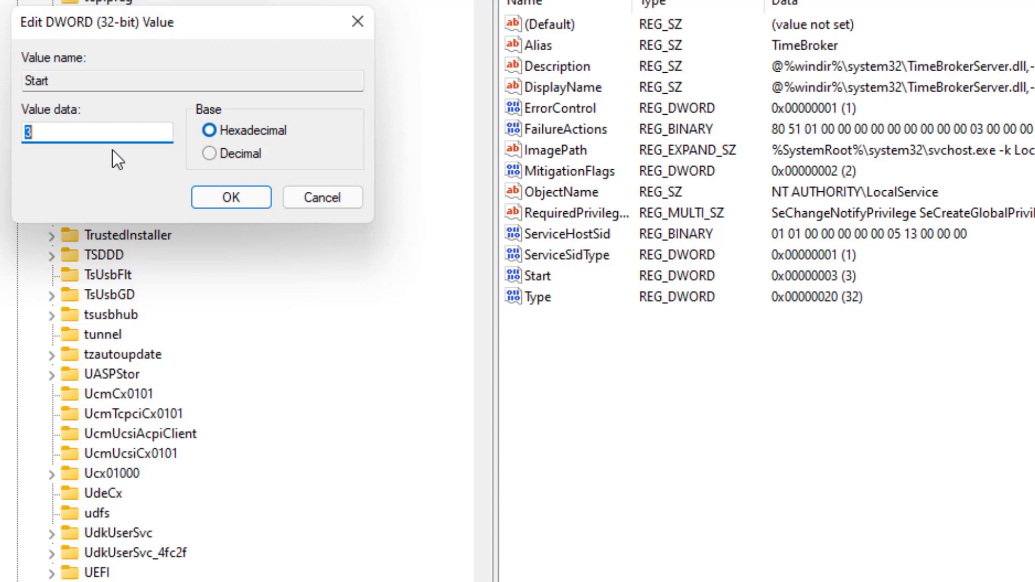
click(224, 198)
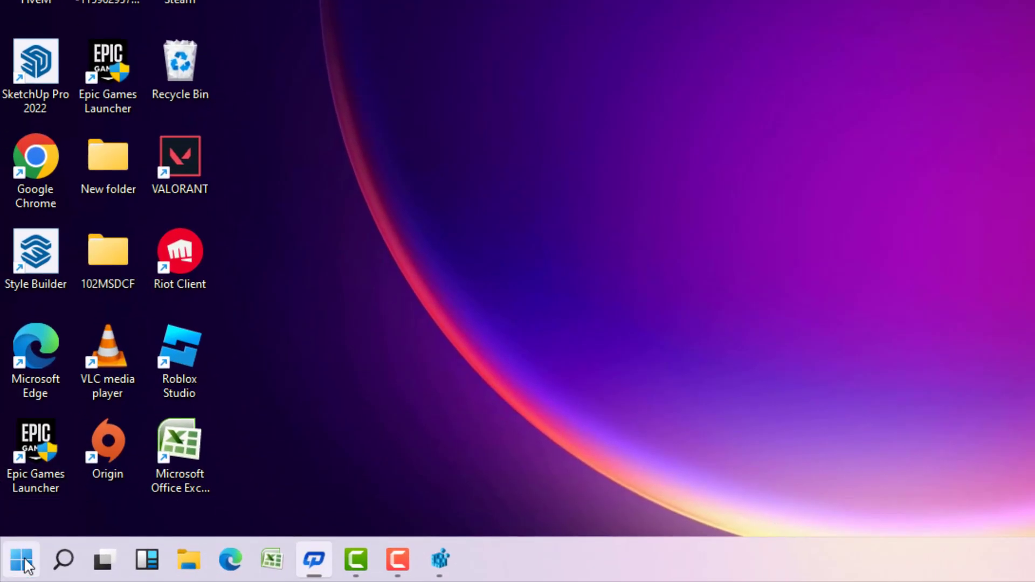
click(23, 560)
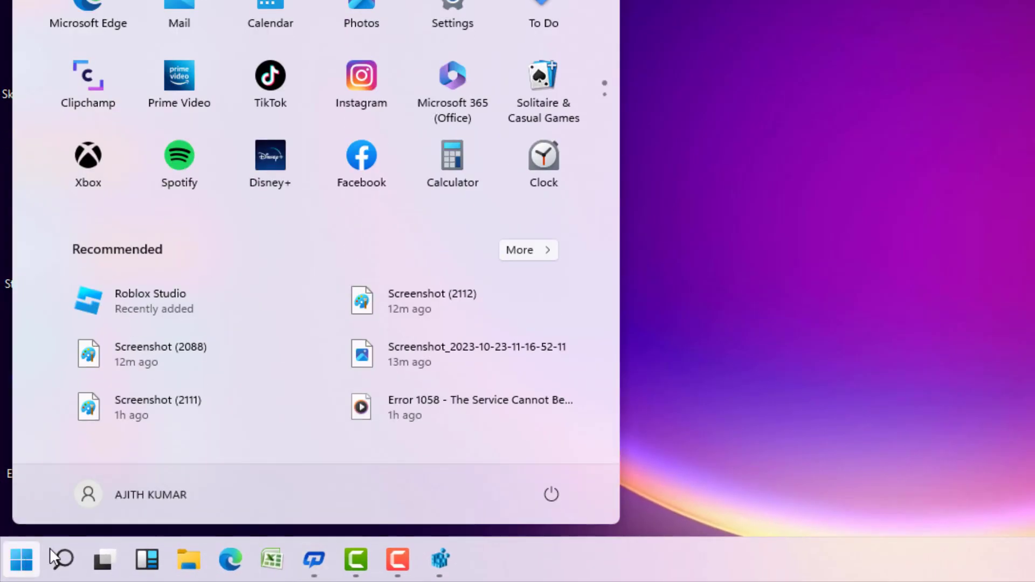
click(554, 494)
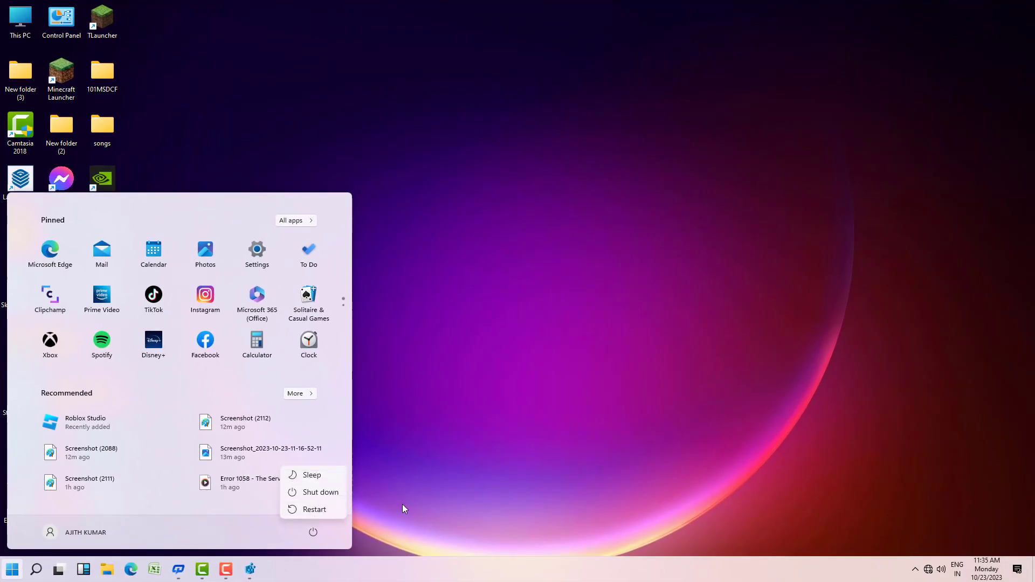
key(Escape)
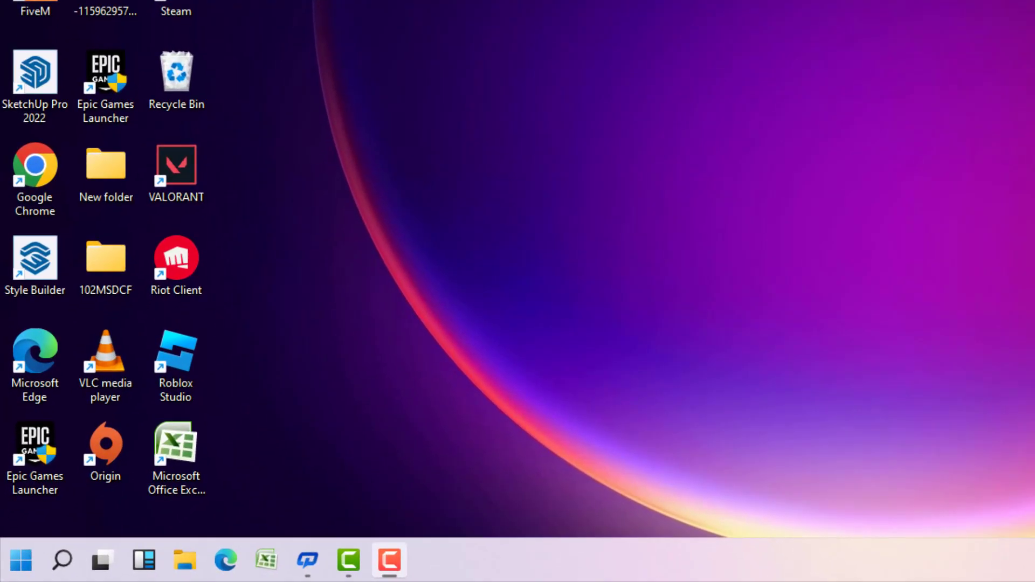
Step: Run the regedit command again to reopen the Registry Editor
key(super+r)
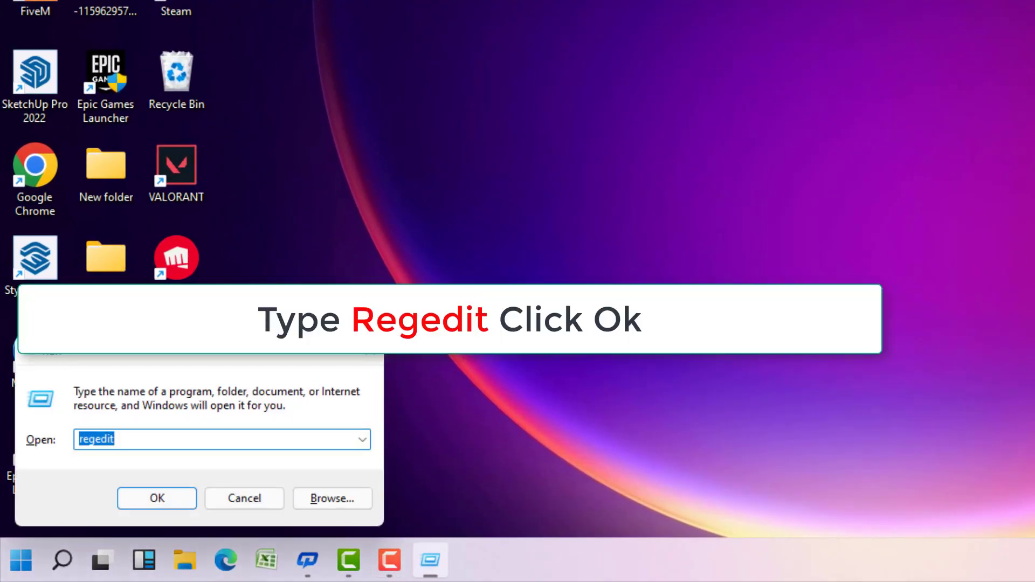
click(189, 434)
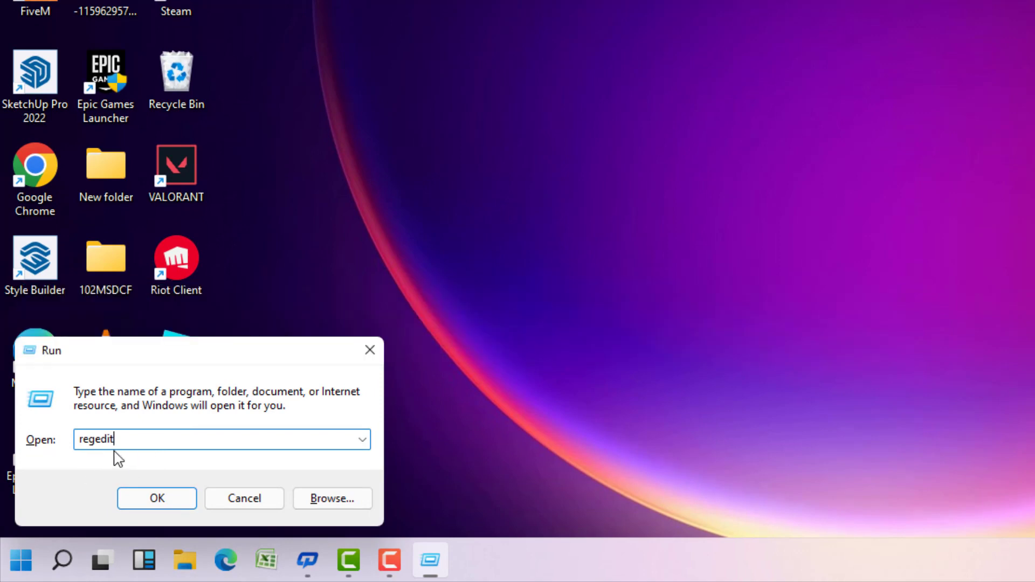
click(150, 508)
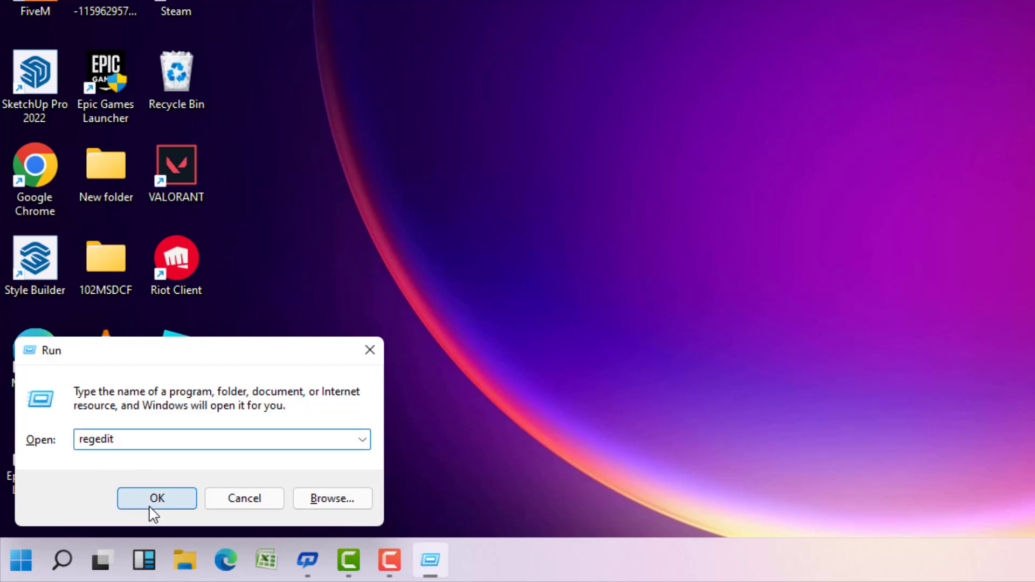
click(153, 512)
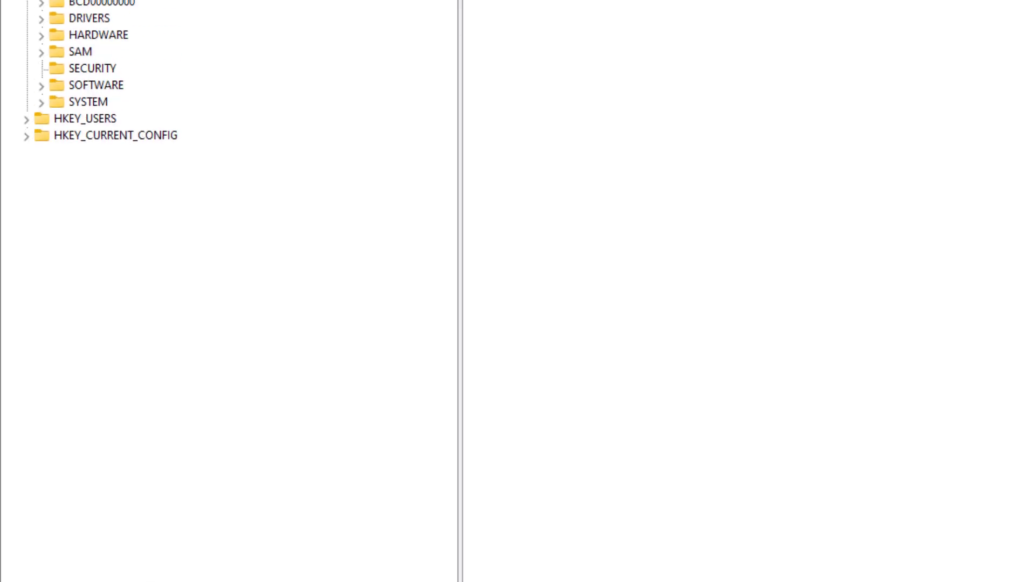
Step: Expand HKEY_LOCAL_MACHINE\SYSTEM\CurrentControlSet\Services in the registry tree to list the service keys
click(26, 120)
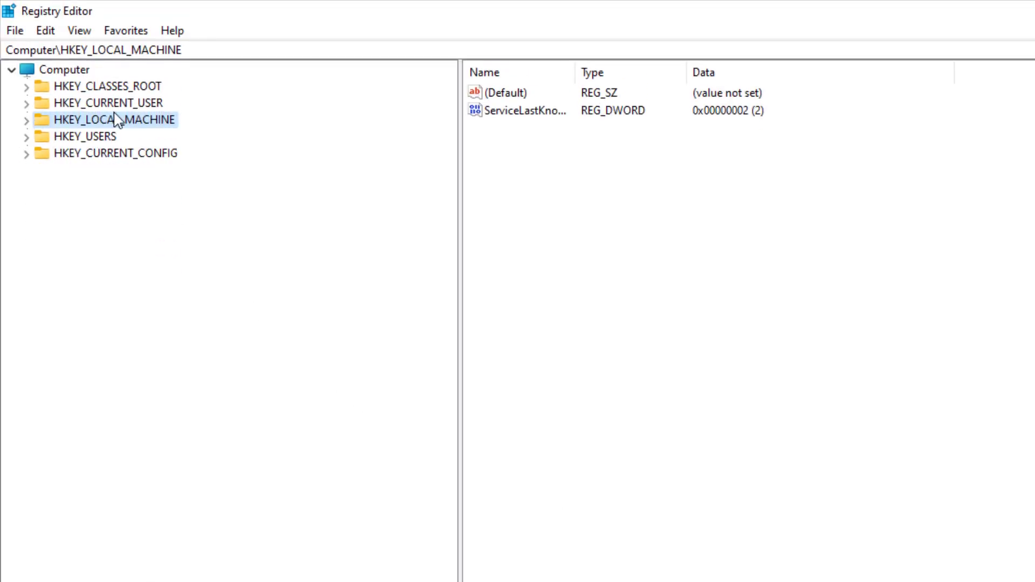
click(25, 121)
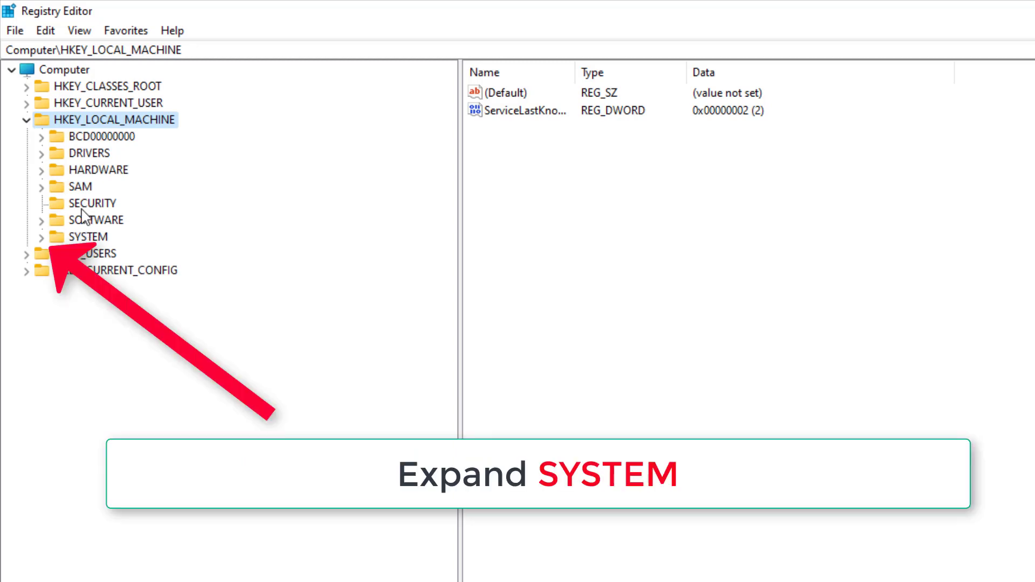
click(87, 237)
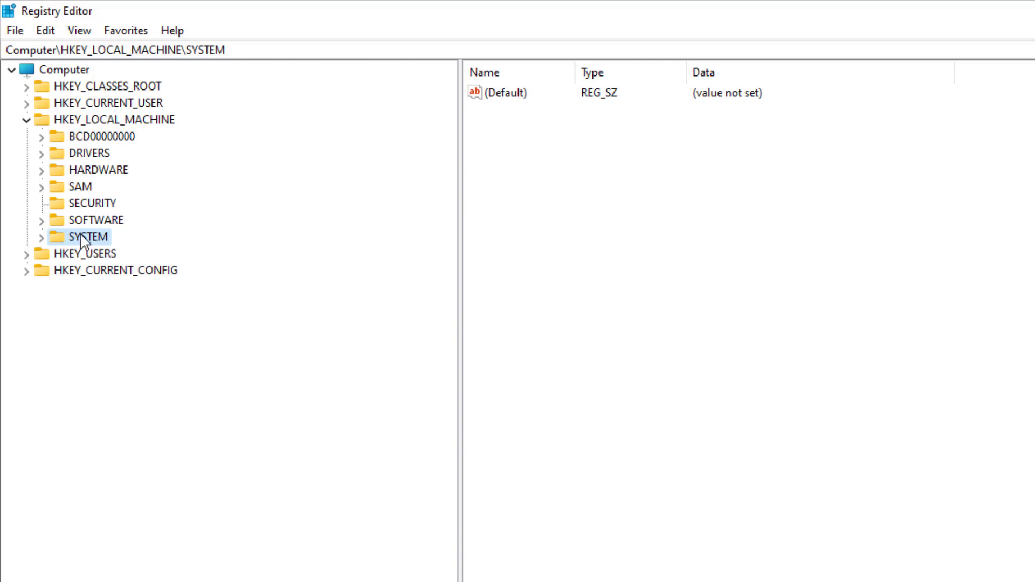
click(41, 238)
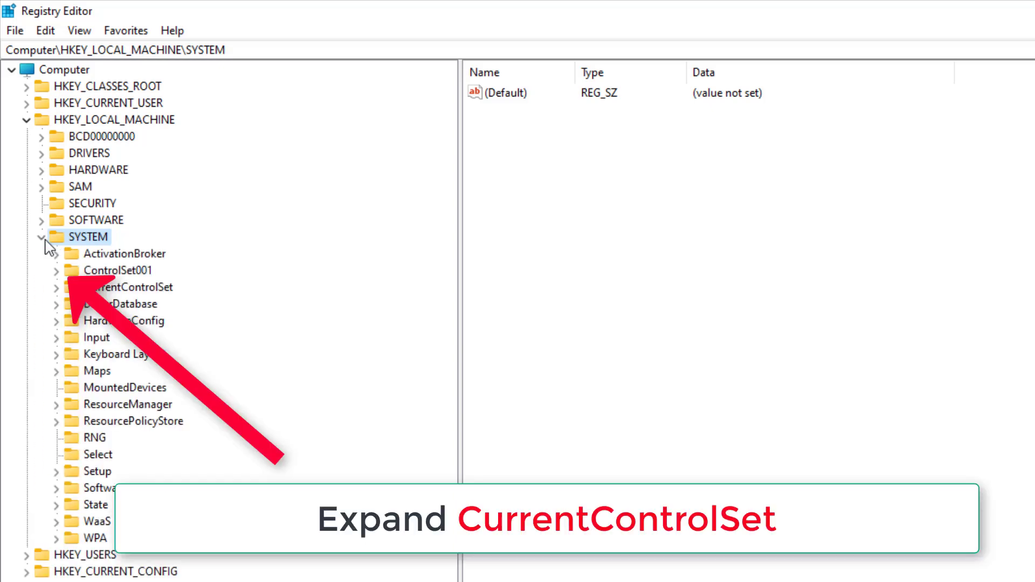
click(138, 292)
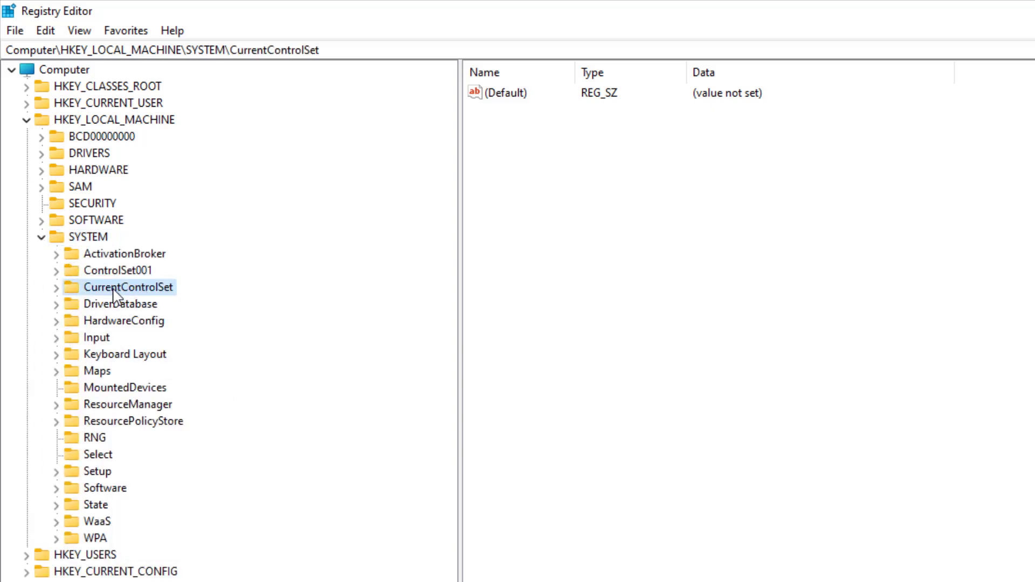
click(58, 290)
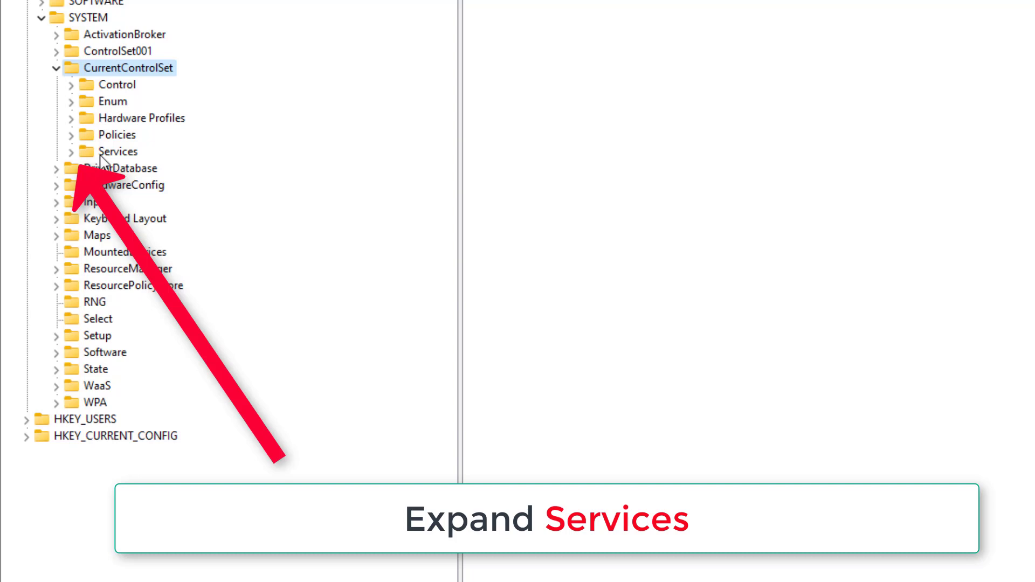
click(101, 156)
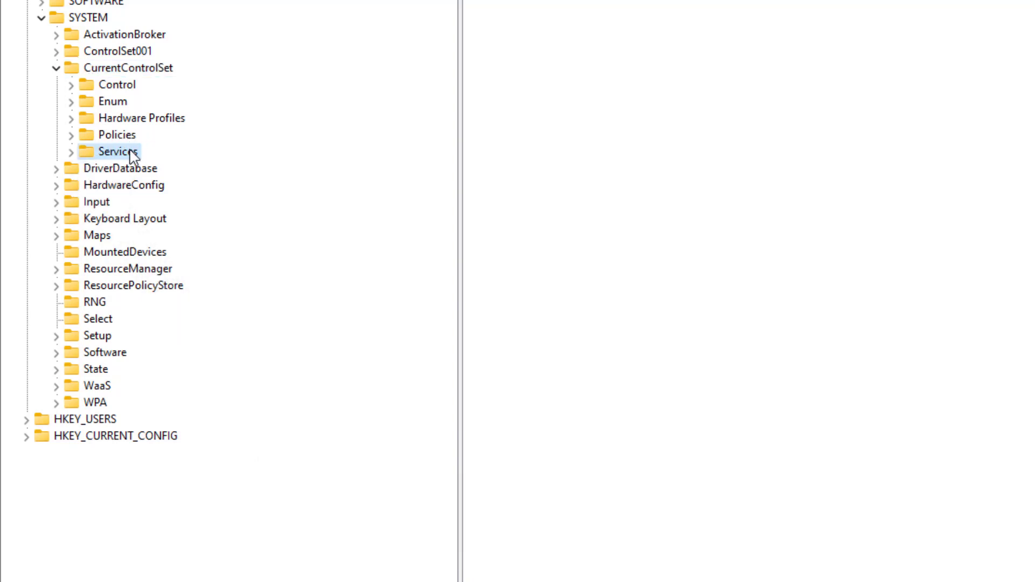
click(72, 153)
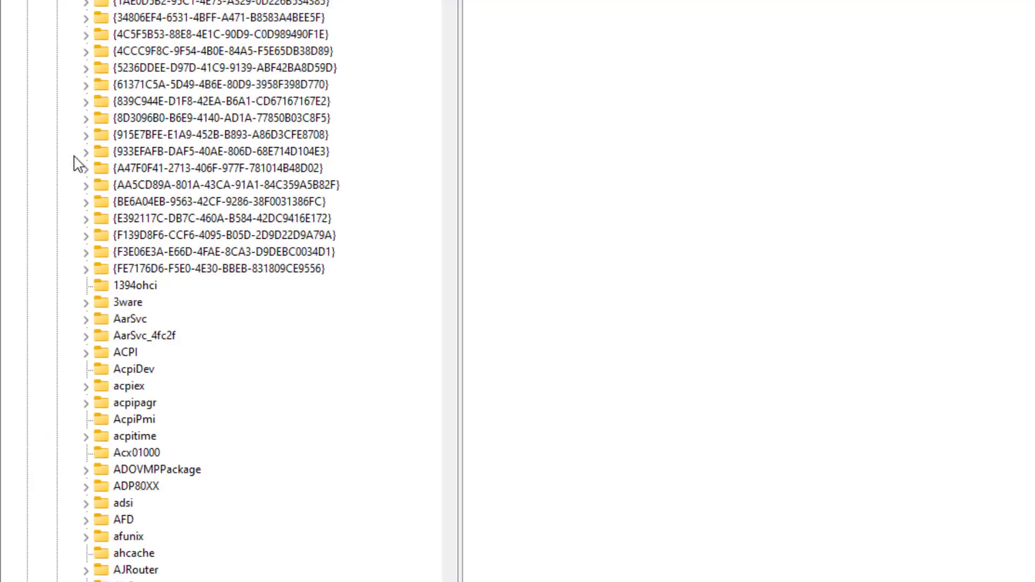
Step: Select the Schedule key among the Services subkeys to show its values
scroll(199, 415, down, 4)
scroll(199, 415, down, 9)
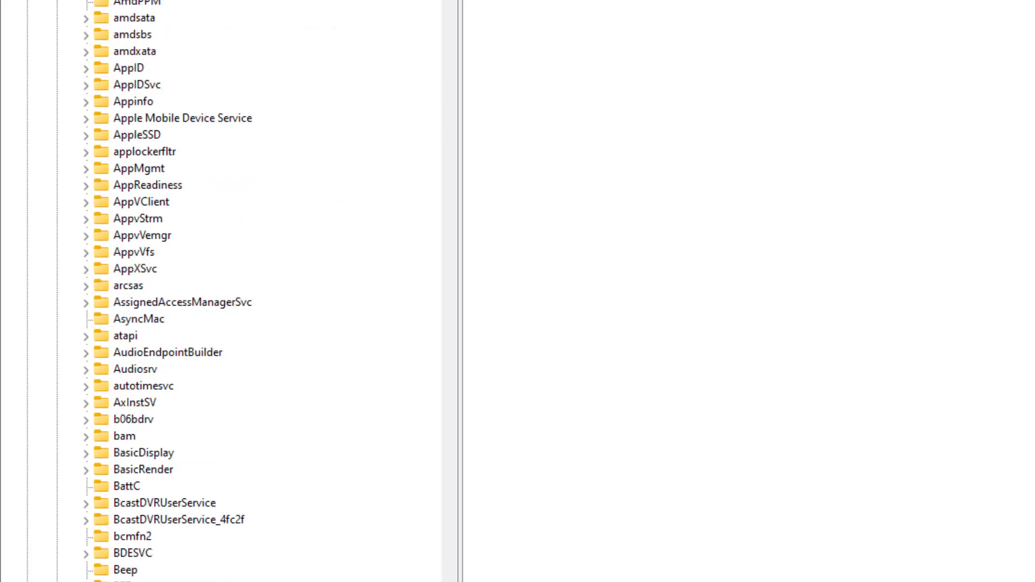
drag(457, 3, 434, 512)
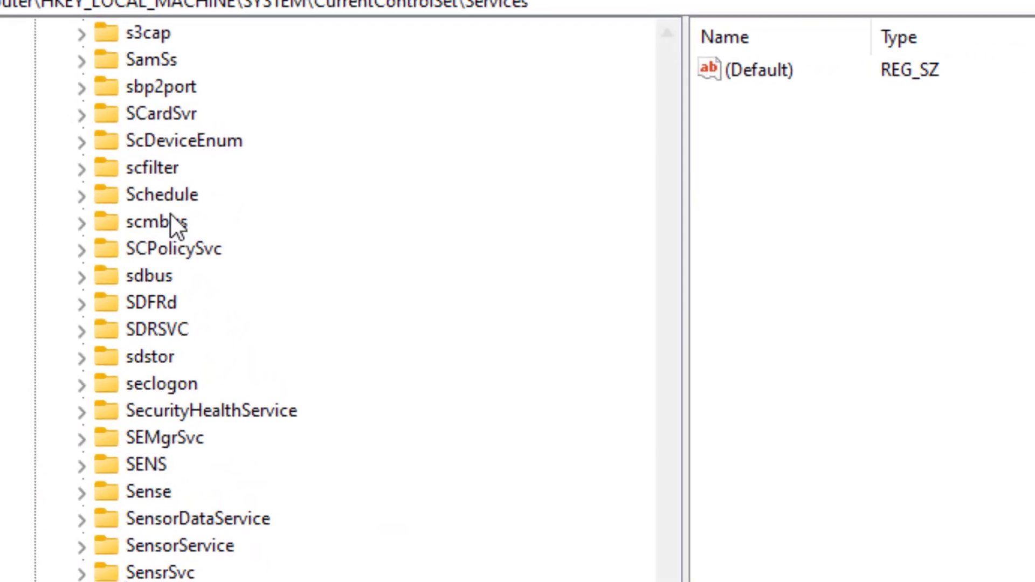
click(163, 196)
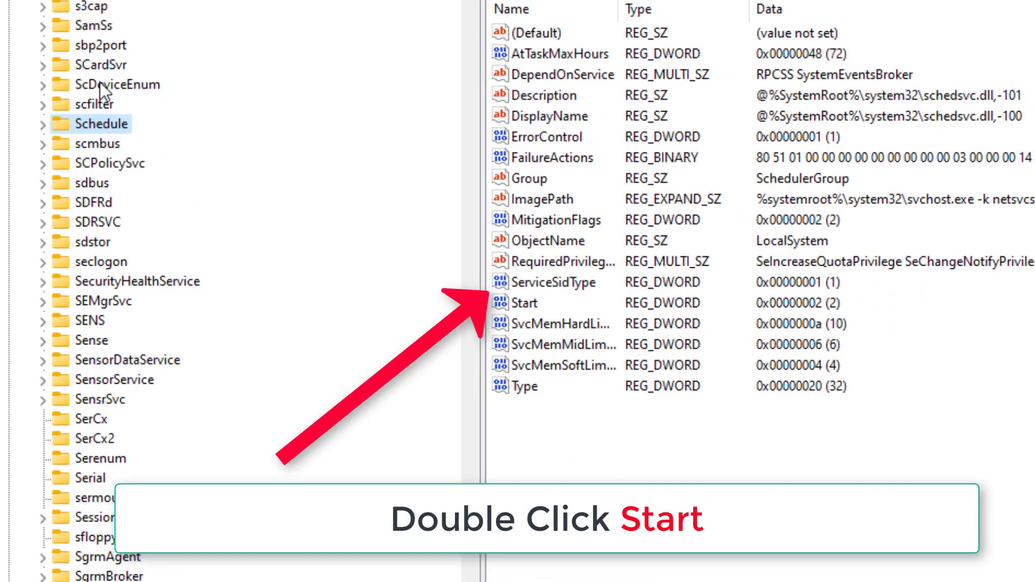
Step: Edit the Start DWORD of the Schedule key and confirm it with value data 2 in hexadecimal
click(521, 302)
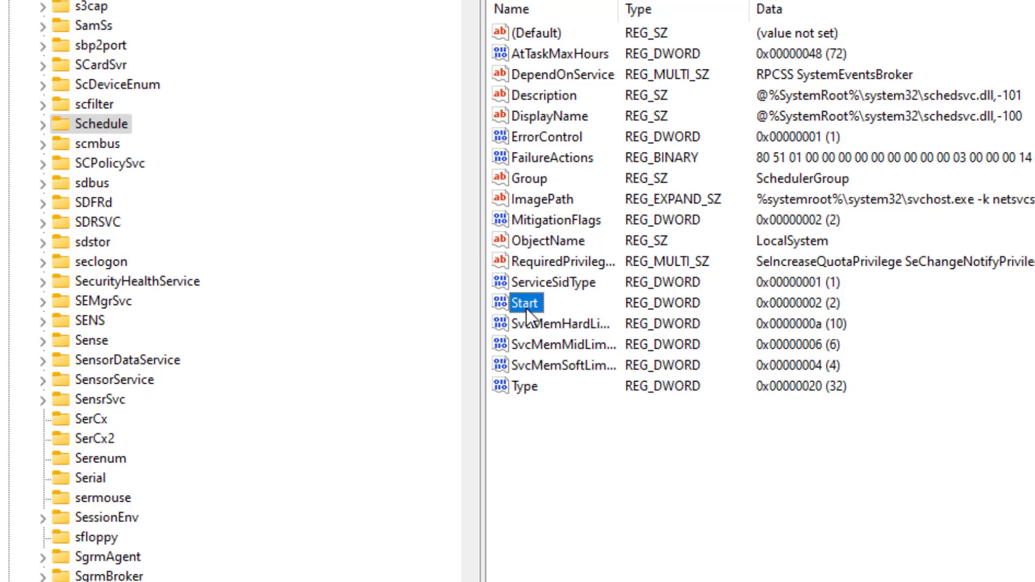
double_click(526, 305)
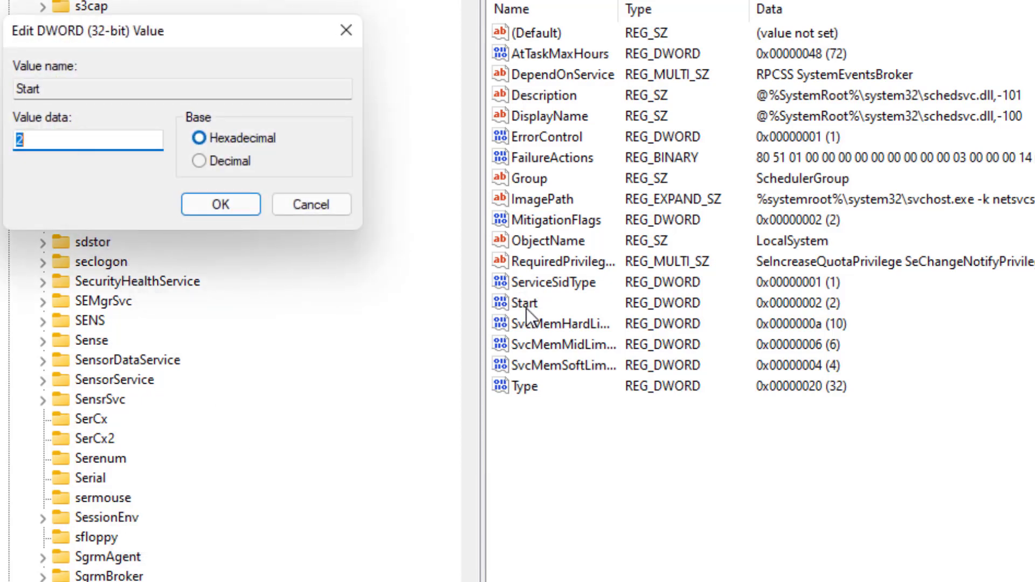
click(73, 138)
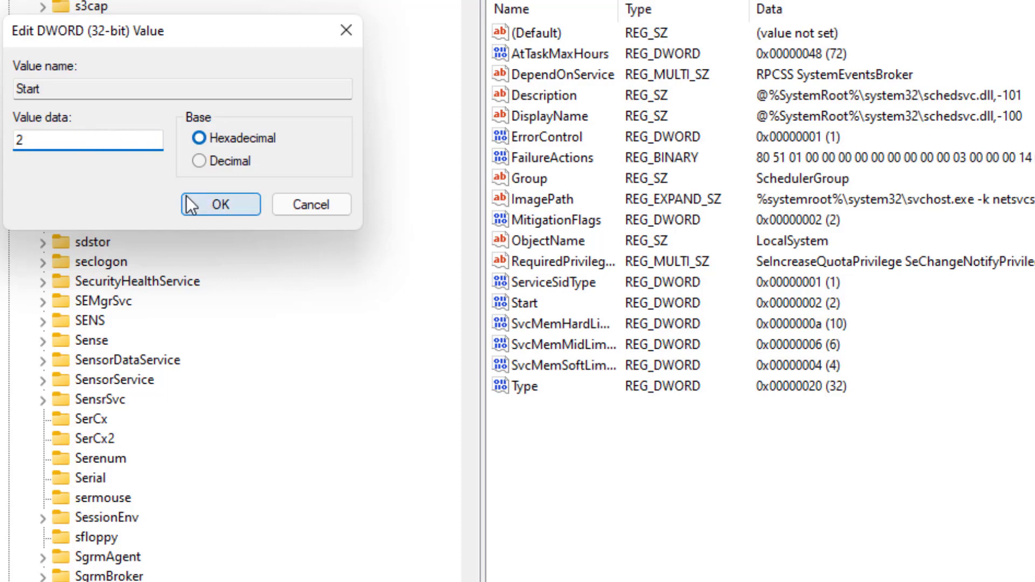
click(199, 203)
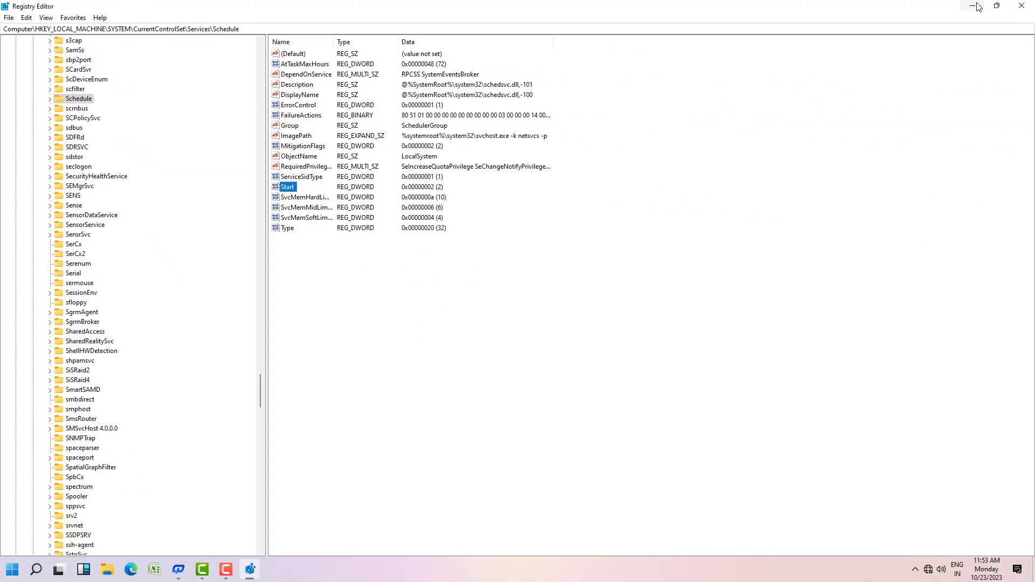
Step: Minimize the Registry Editor and bring up the Windows power options for restarting the computer
click(979, 7)
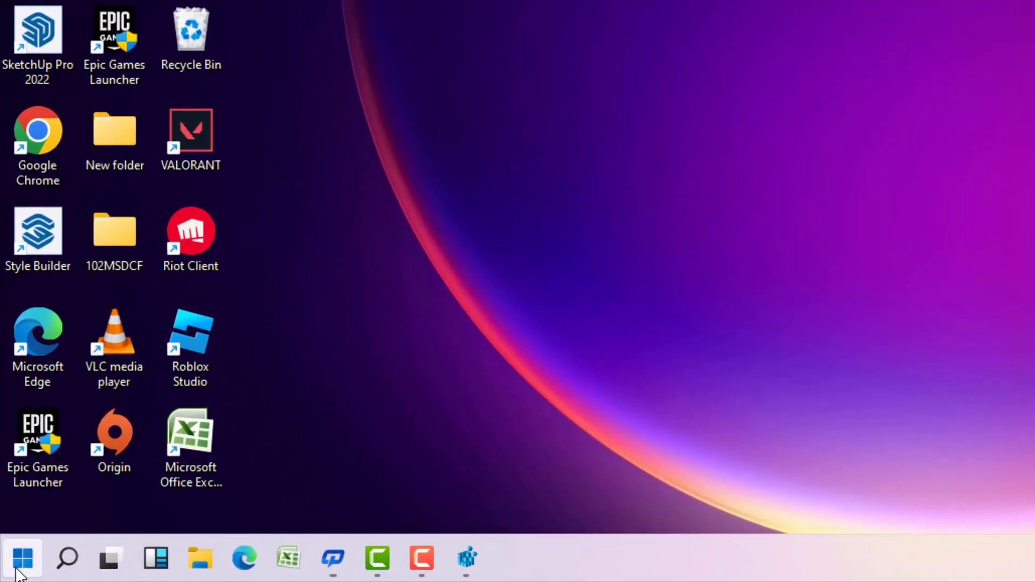
click(12, 569)
click(662, 475)
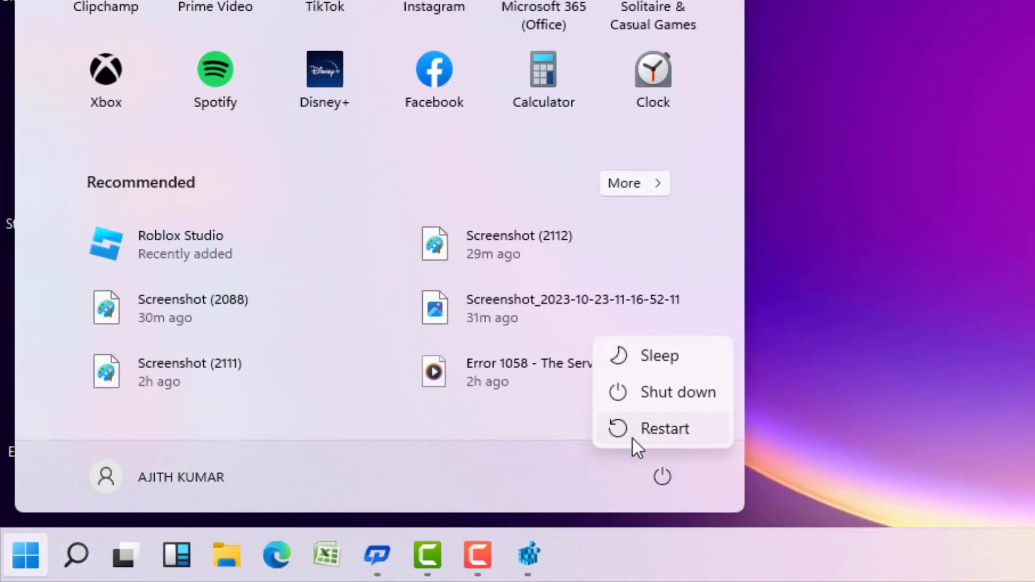